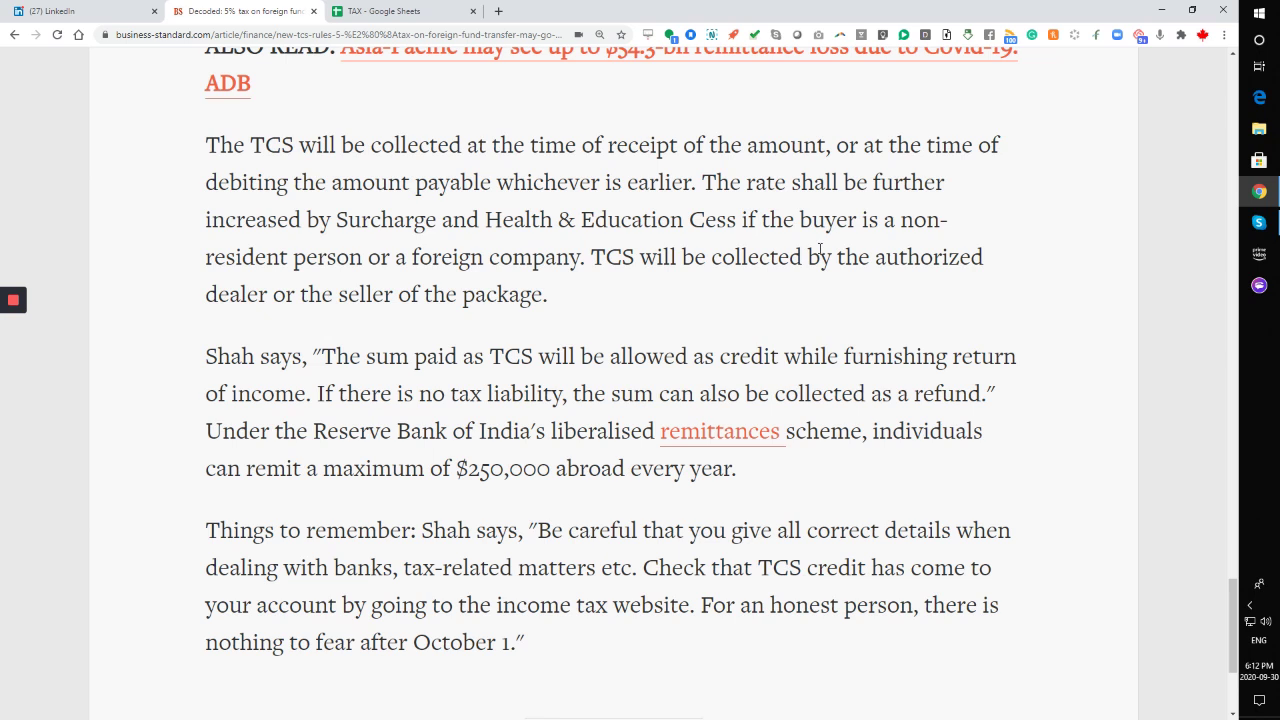
- Review the article's passages on TCS collection, refunds and the rates for studying abroad and other purposes
{"action": "scroll", "coordinate": [820, 250], "scroll_direction": "down", "scroll_amount": 1}
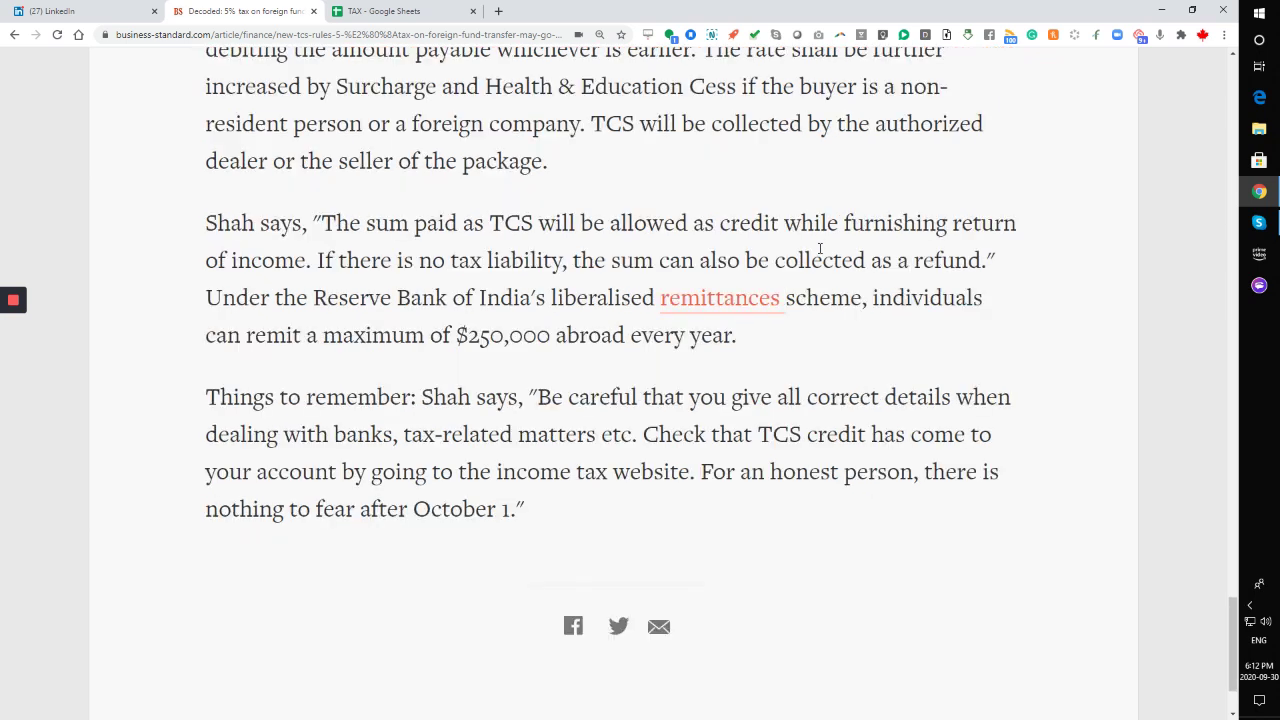
{"action": "scroll", "coordinate": [820, 248], "scroll_direction": "up", "scroll_amount": 3}
{"action": "scroll", "coordinate": [820, 248], "scroll_direction": "up", "scroll_amount": 3}
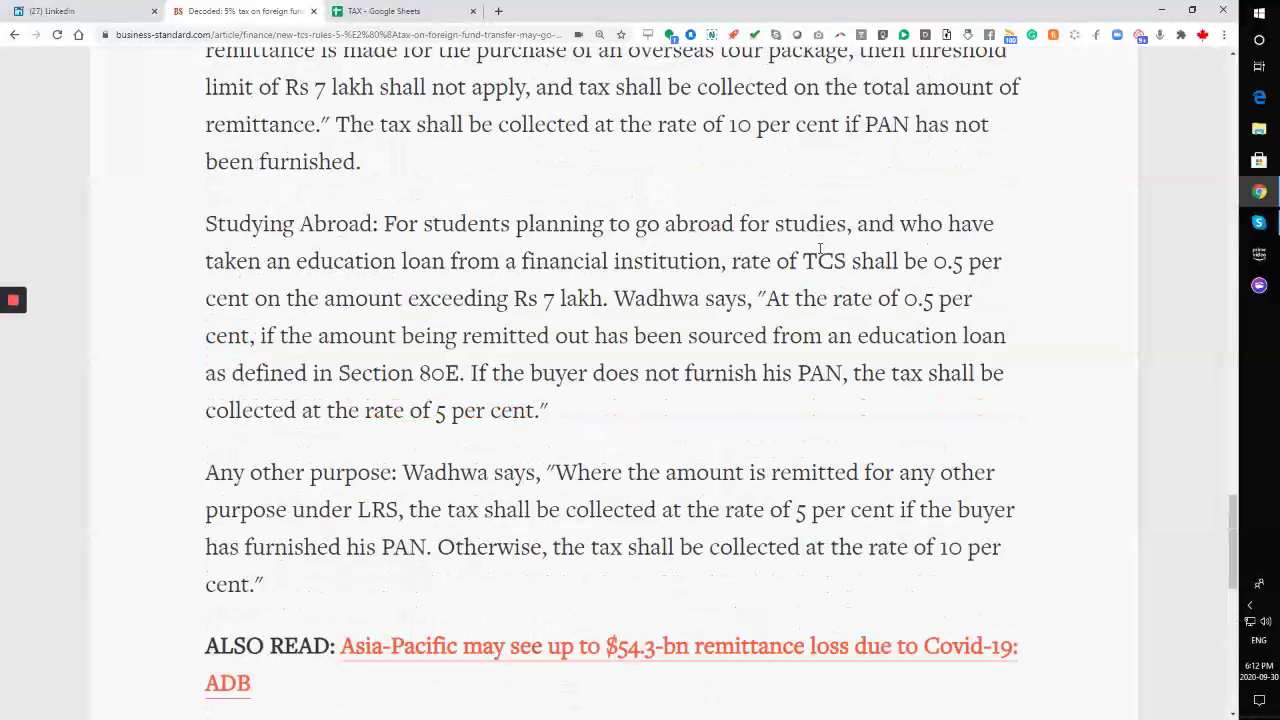
{"action": "scroll", "coordinate": [820, 248], "scroll_direction": "up", "scroll_amount": 3}
{"action": "scroll", "coordinate": [820, 248], "scroll_direction": "down", "scroll_amount": 5}
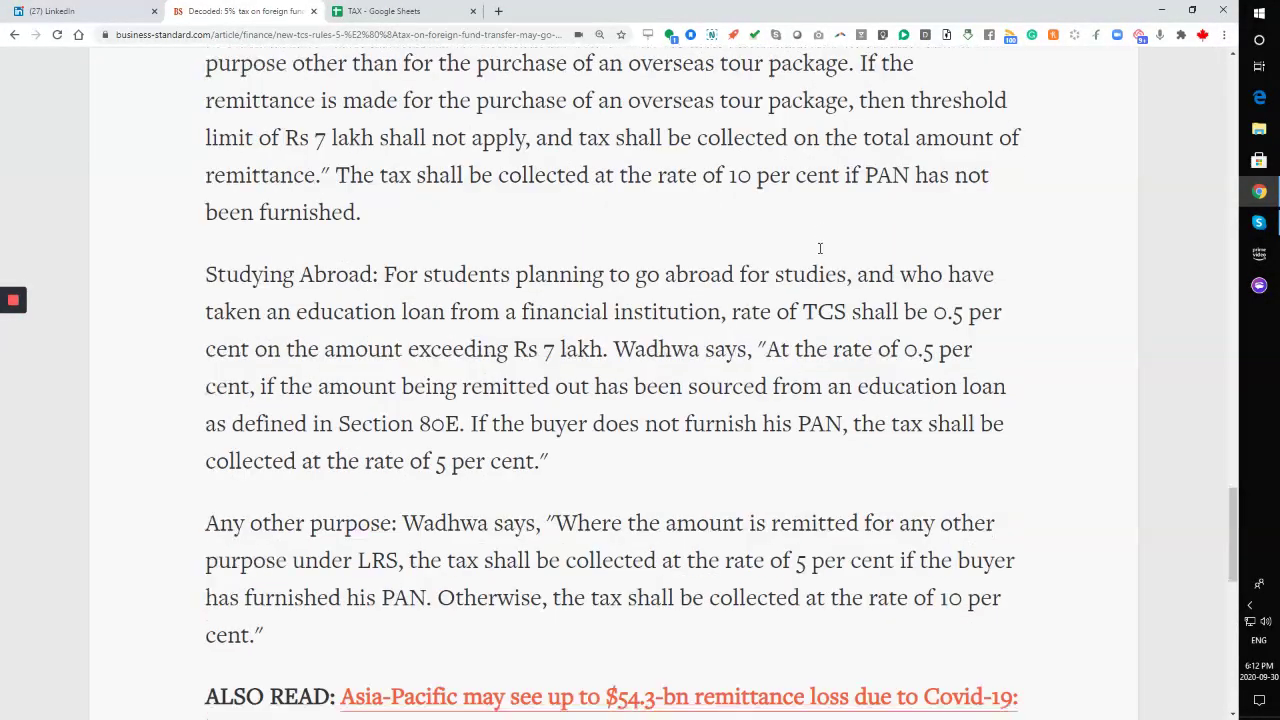
{"action": "scroll", "coordinate": [820, 248], "scroll_direction": "down", "scroll_amount": 6}
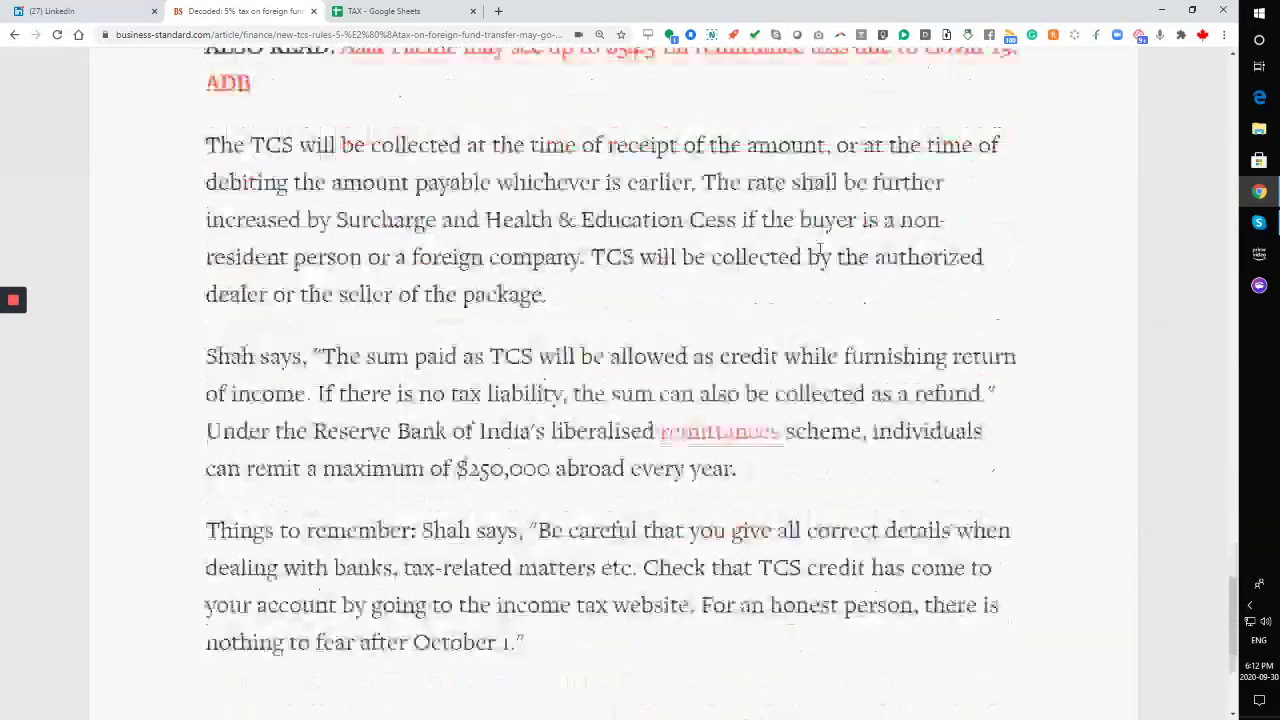
{"action": "scroll", "coordinate": [820, 248], "scroll_direction": "up", "scroll_amount": 8}
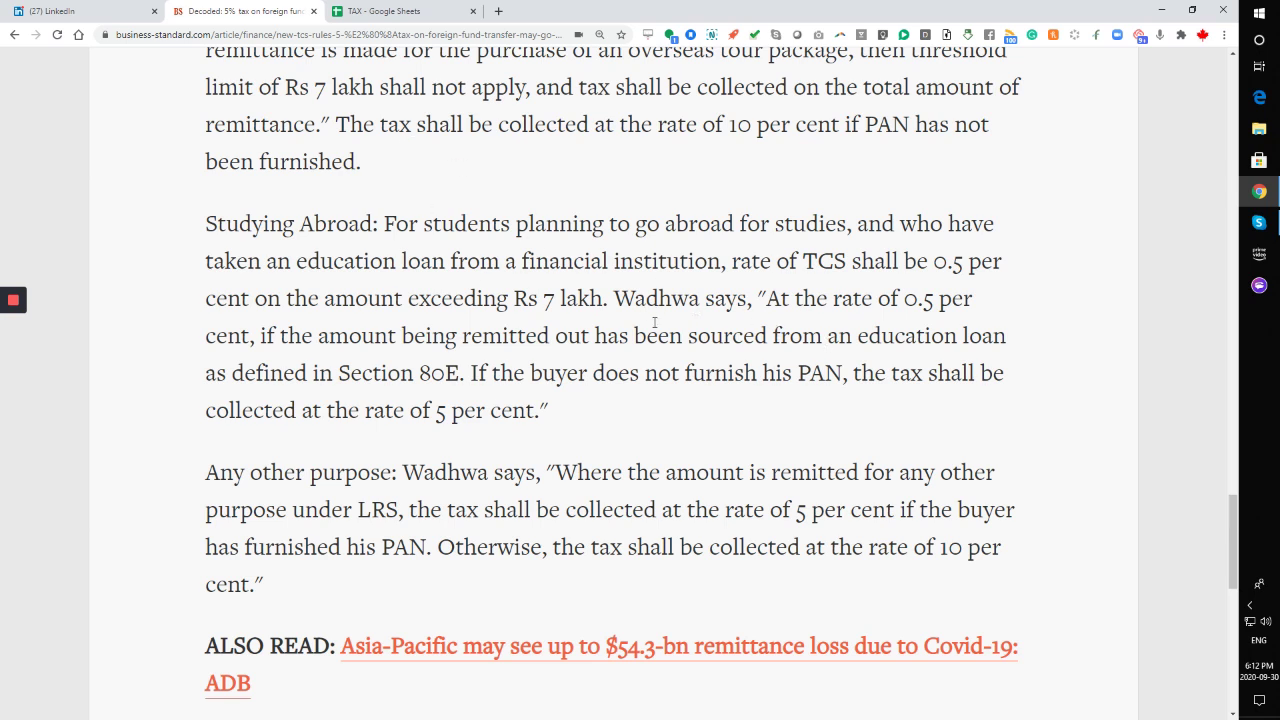
- Switch to the TAX spreadsheet and examine the tuition, living expenses, total, INR conversion, taxable amount and 0.50% tax cells
{"action": "left_click", "coordinate": [378, 14]}
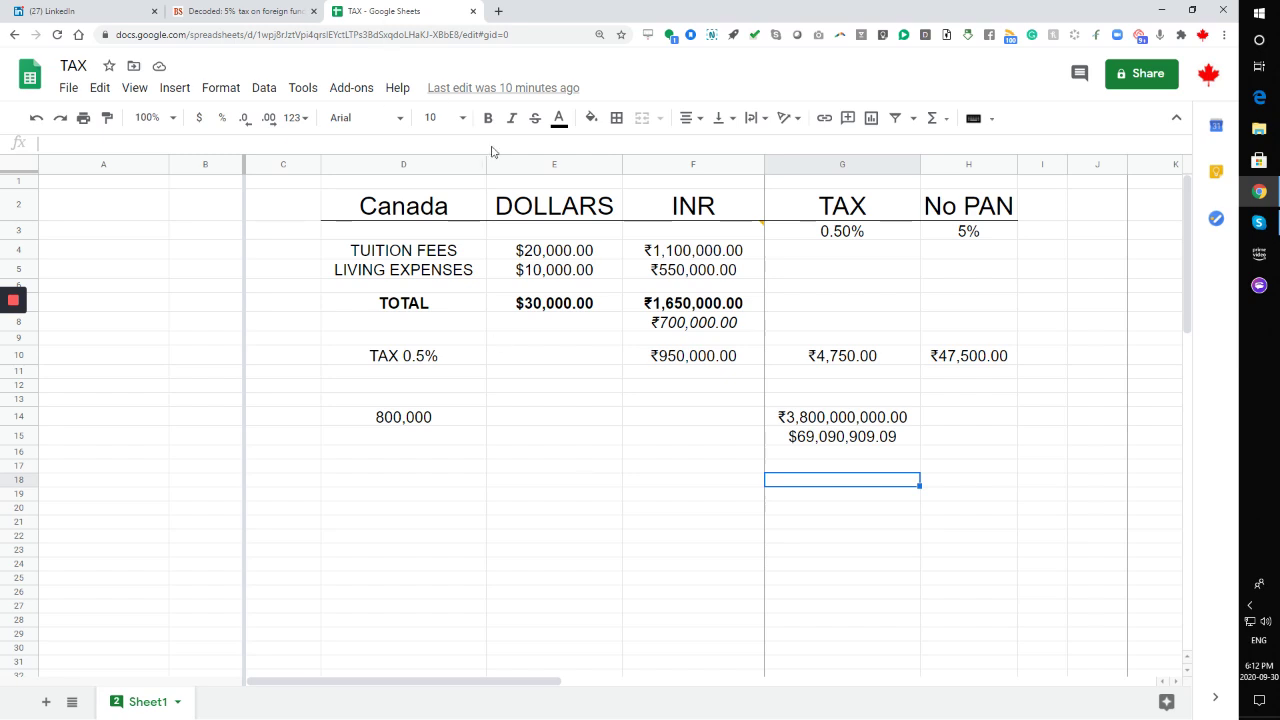
{"action": "left_click", "coordinate": [435, 254]}
{"action": "left_click", "coordinate": [565, 253]}
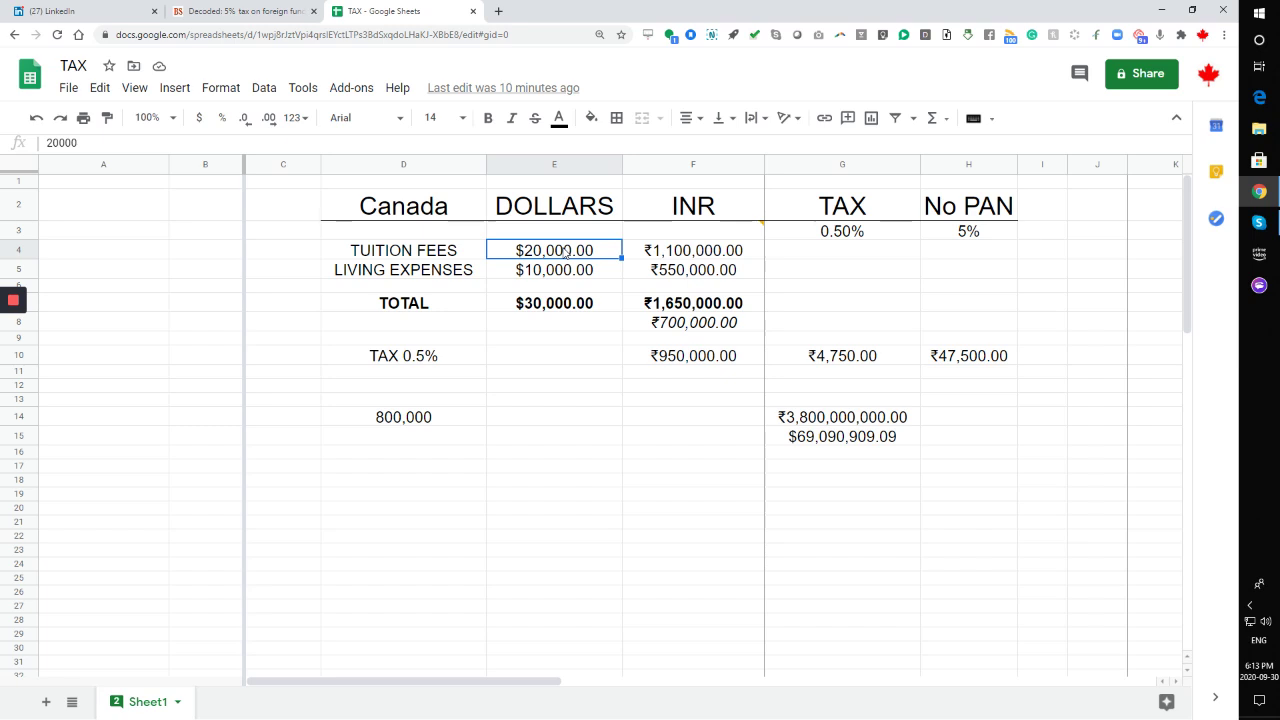
{"action": "left_click", "coordinate": [557, 275]}
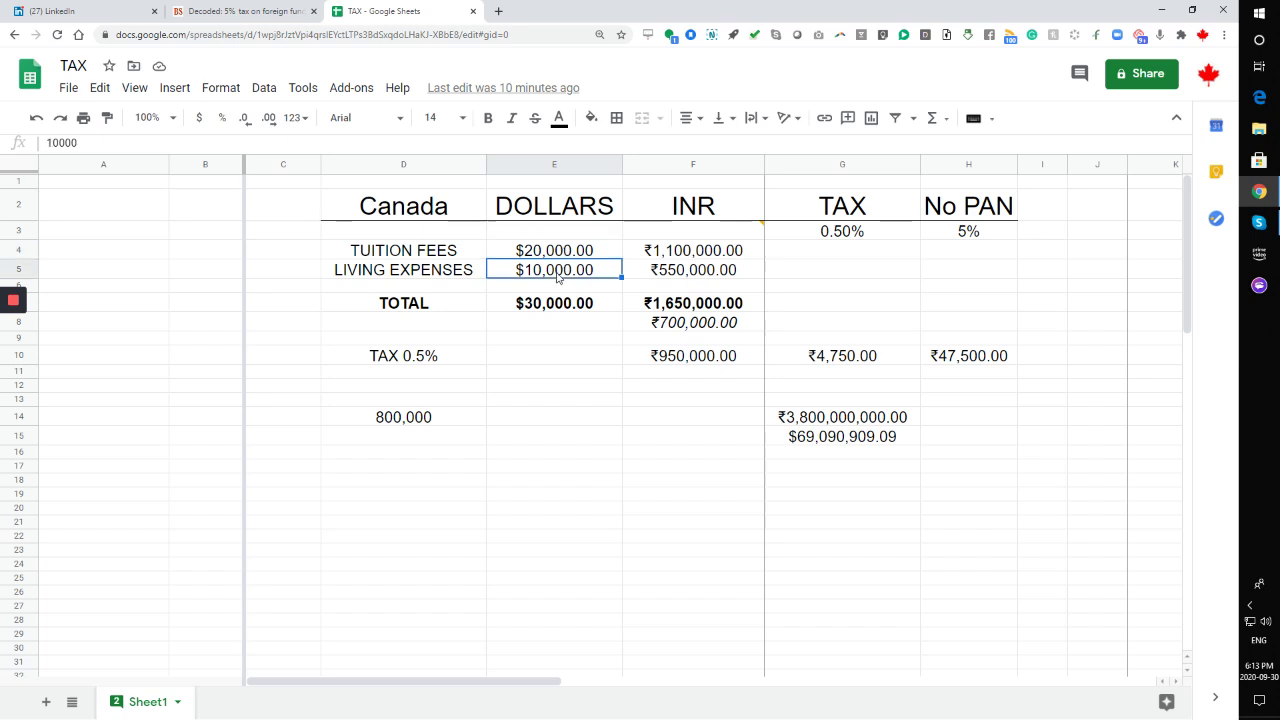
{"action": "left_click", "coordinate": [566, 313]}
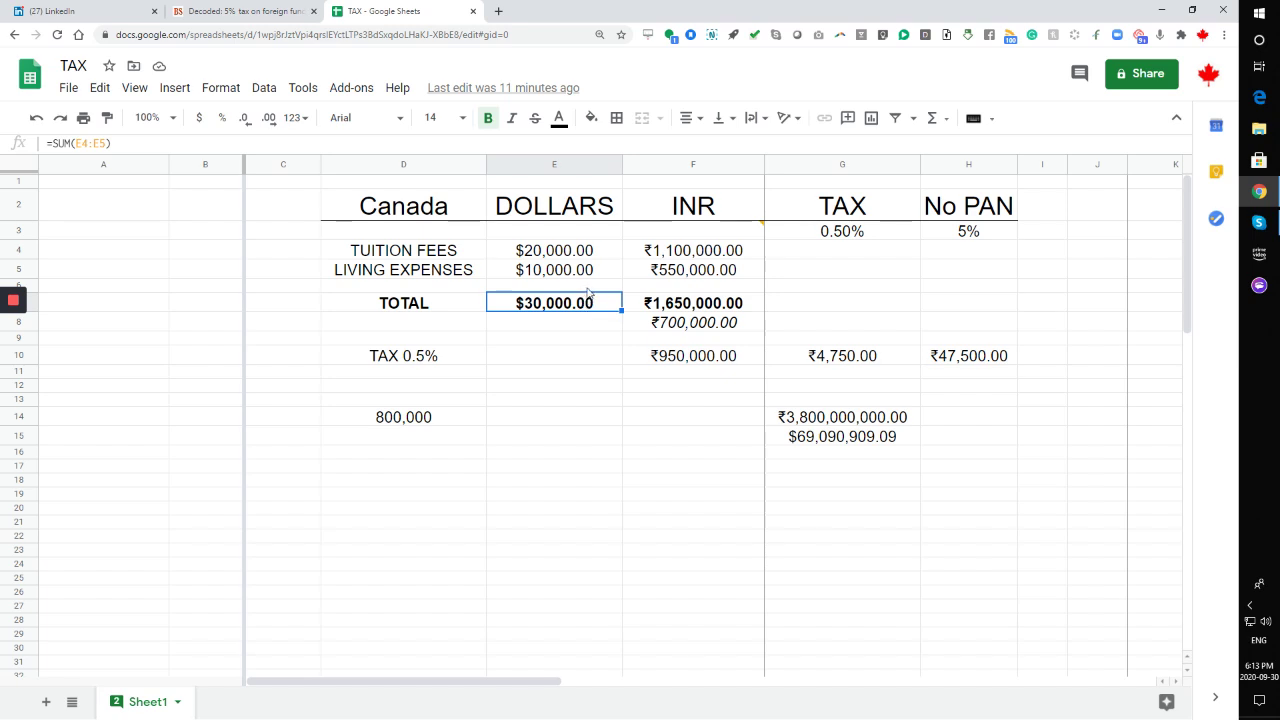
{"action": "left_click", "coordinate": [683, 256]}
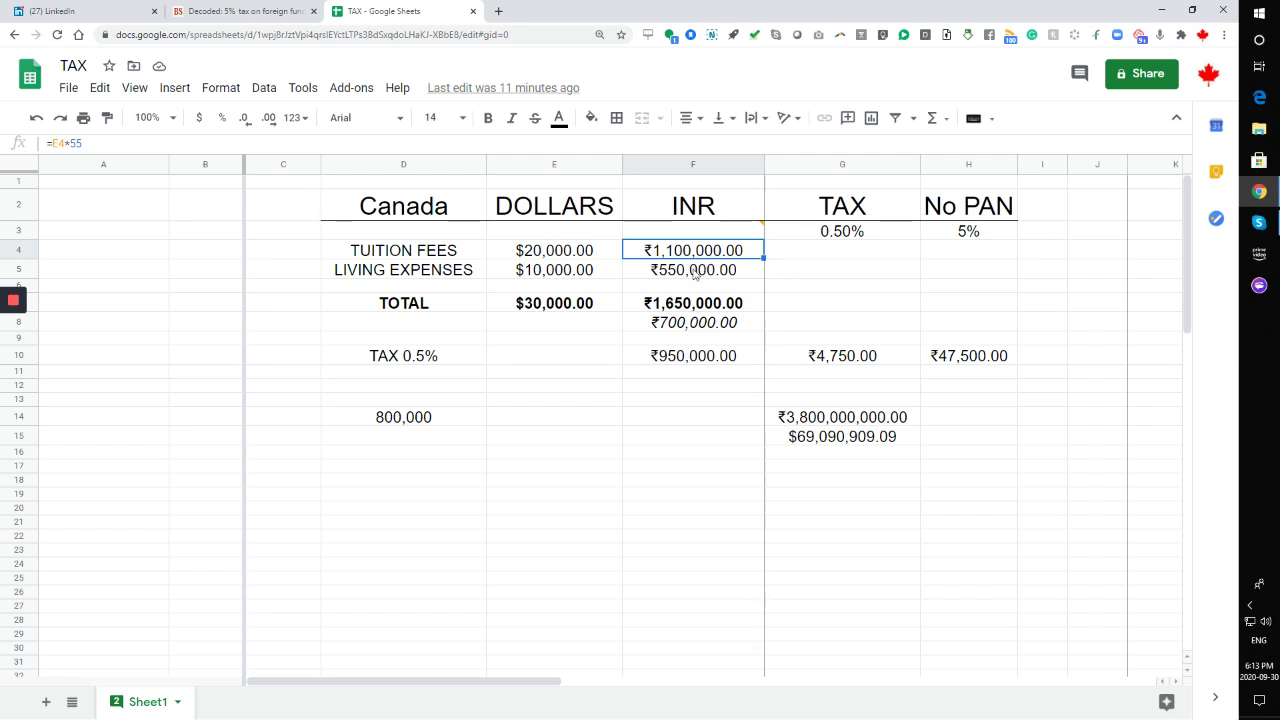
{"action": "left_click", "coordinate": [697, 308]}
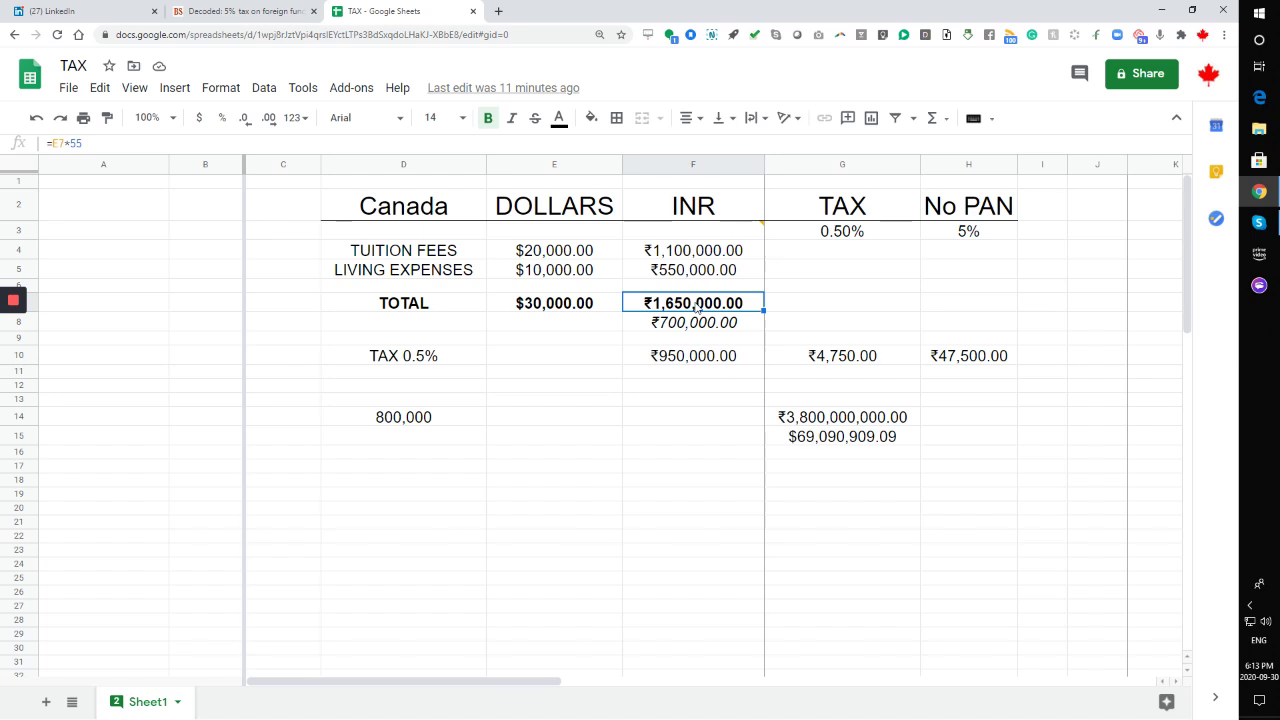
{"action": "left_click", "coordinate": [697, 363]}
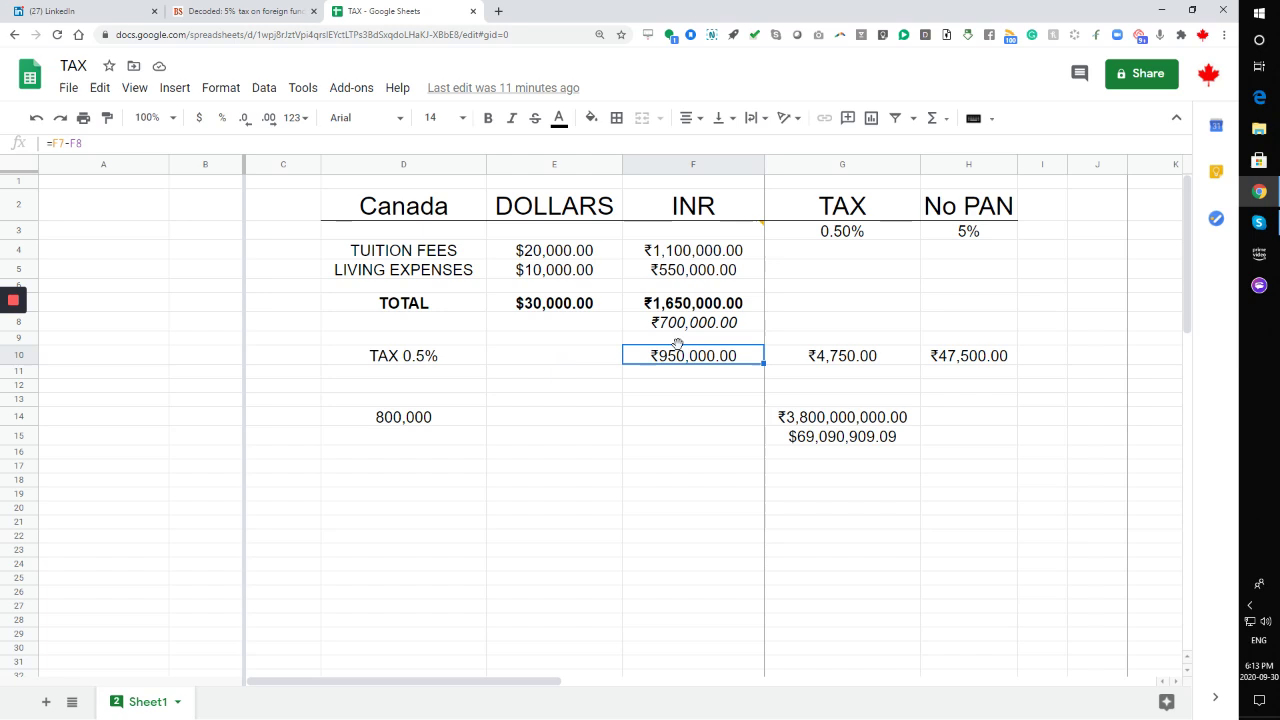
{"action": "left_click", "coordinate": [848, 362]}
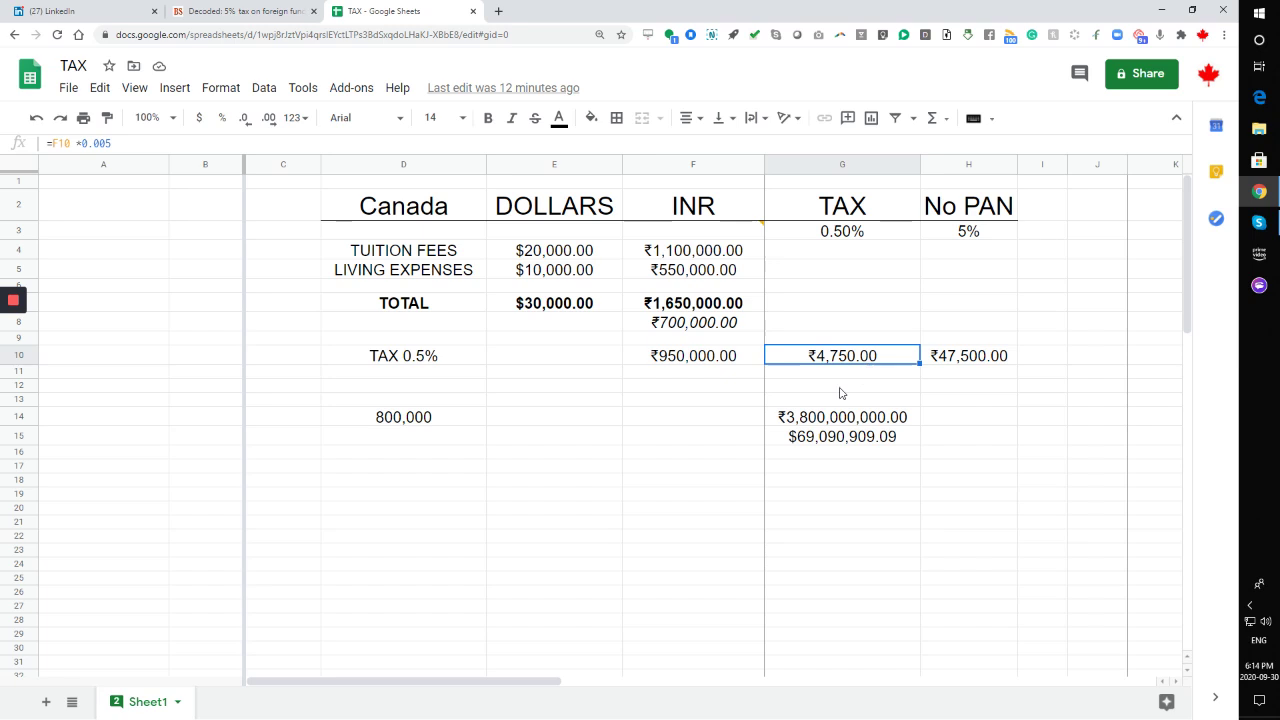
- Examine the 800,000 entry in row 14 and the formulas for the combined tax in rupees and dollars
{"action": "left_click", "coordinate": [436, 421]}
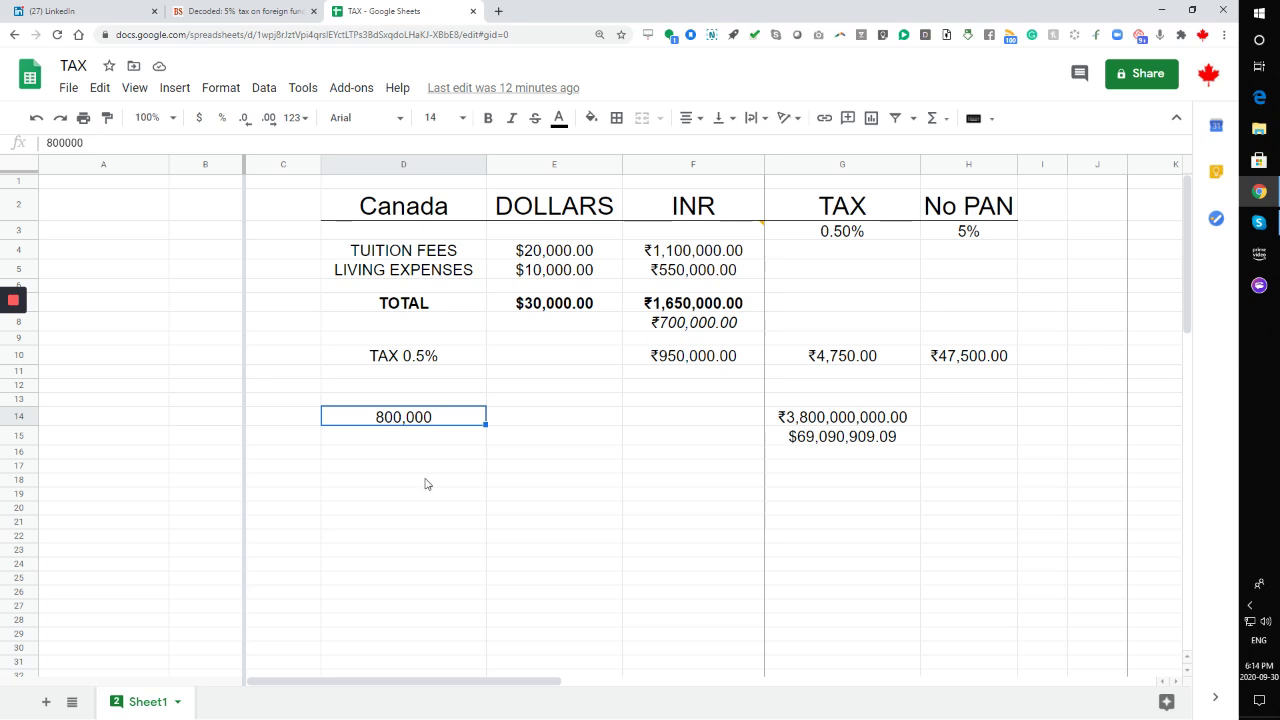
{"action": "left_click", "coordinate": [415, 443]}
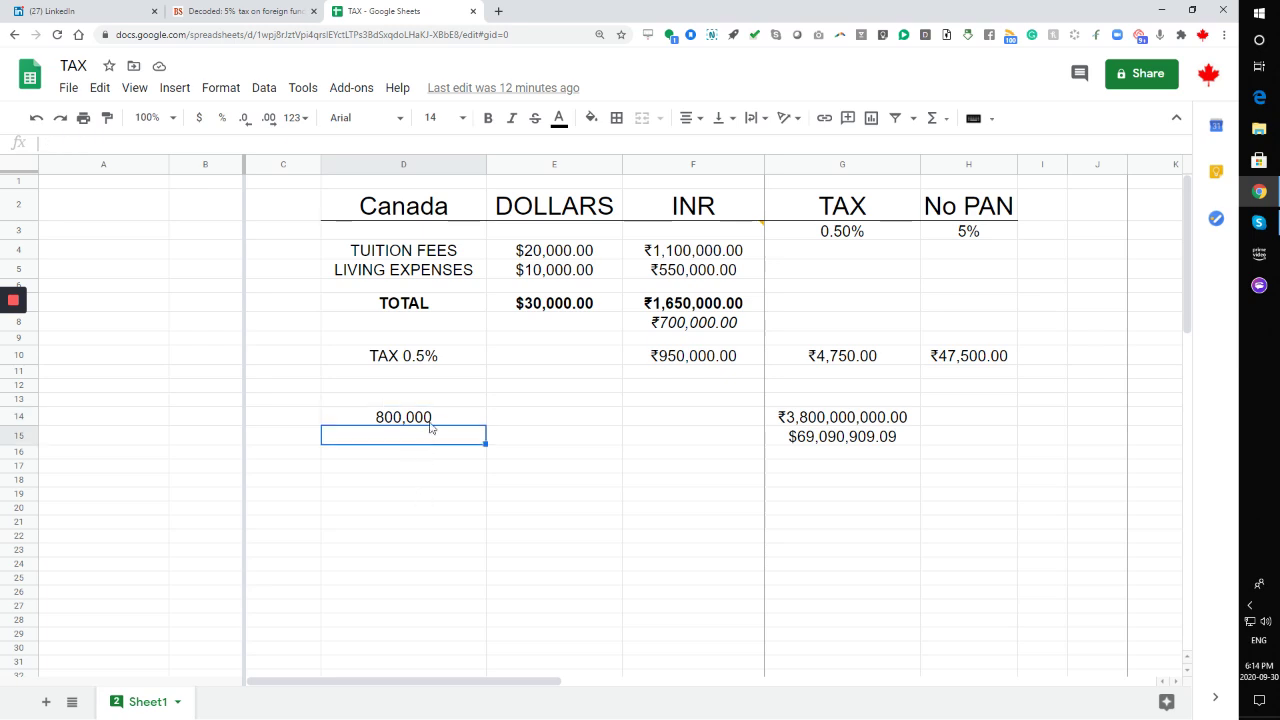
{"action": "left_click", "coordinate": [430, 420]}
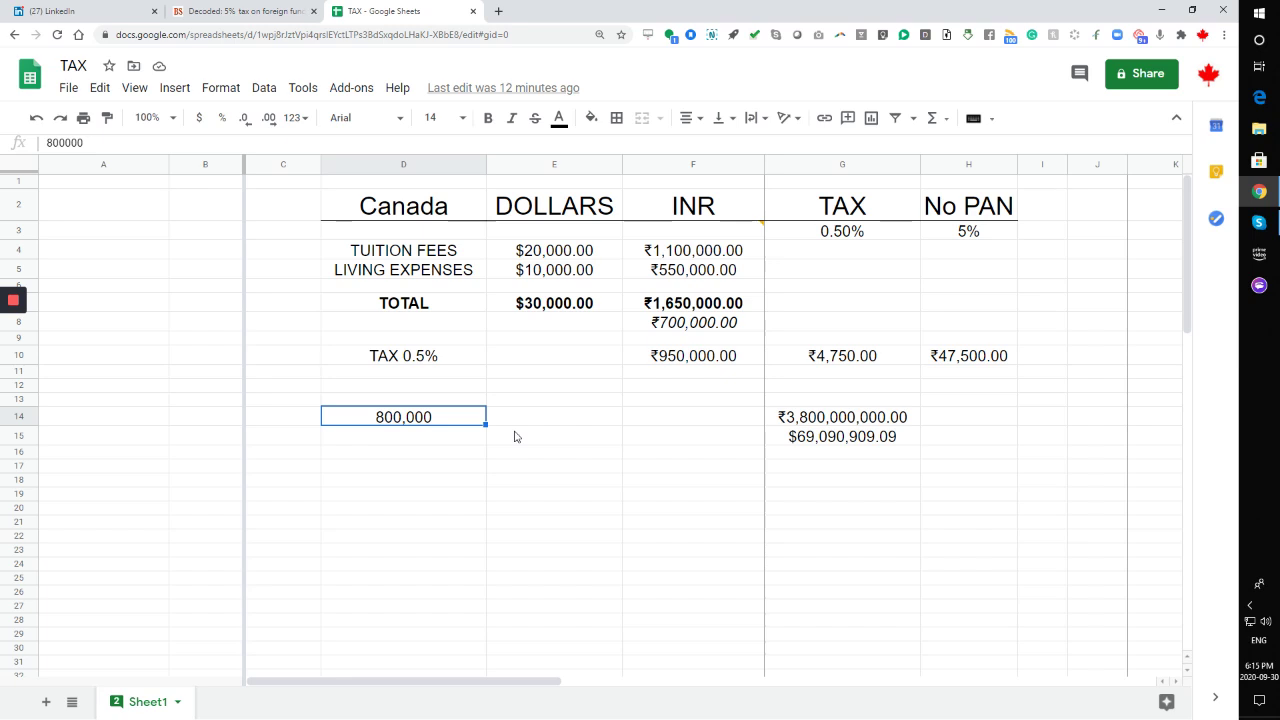
{"action": "key", "text": "Right"}
{"action": "key", "text": "Right"}
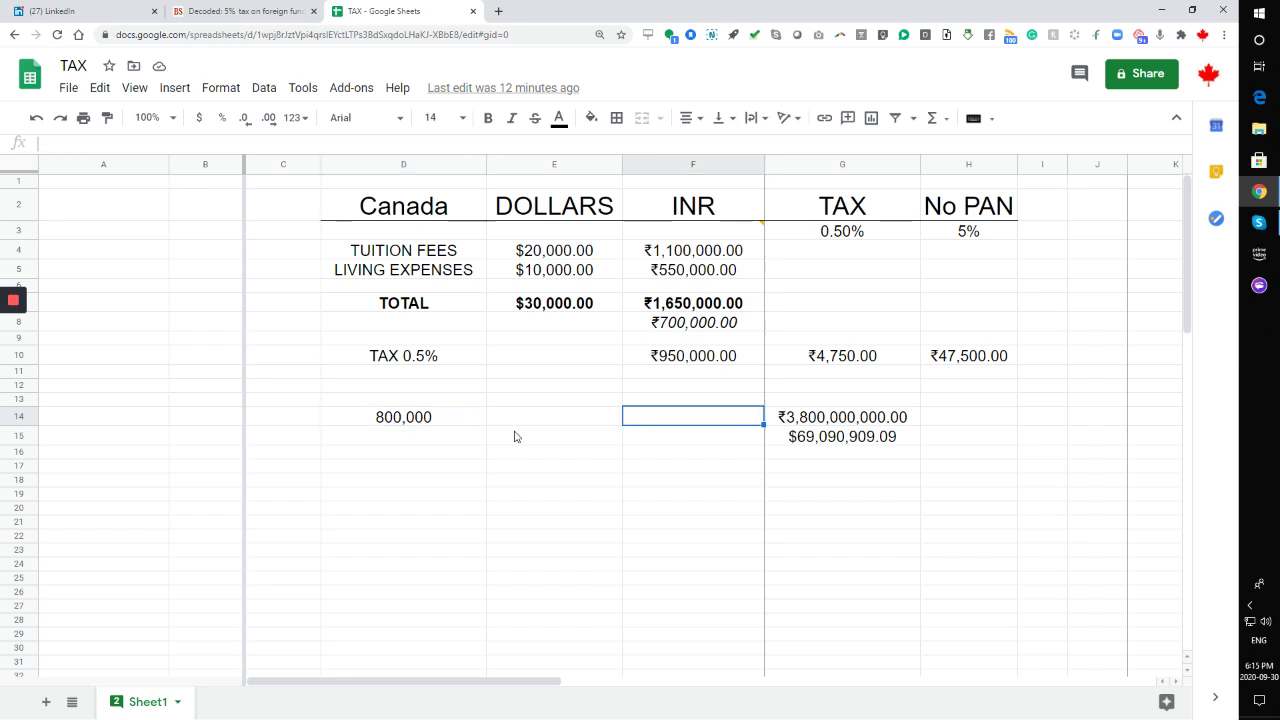
{"action": "key", "text": "Right"}
{"action": "key", "text": "Right"}
{"action": "key", "text": "Left"}
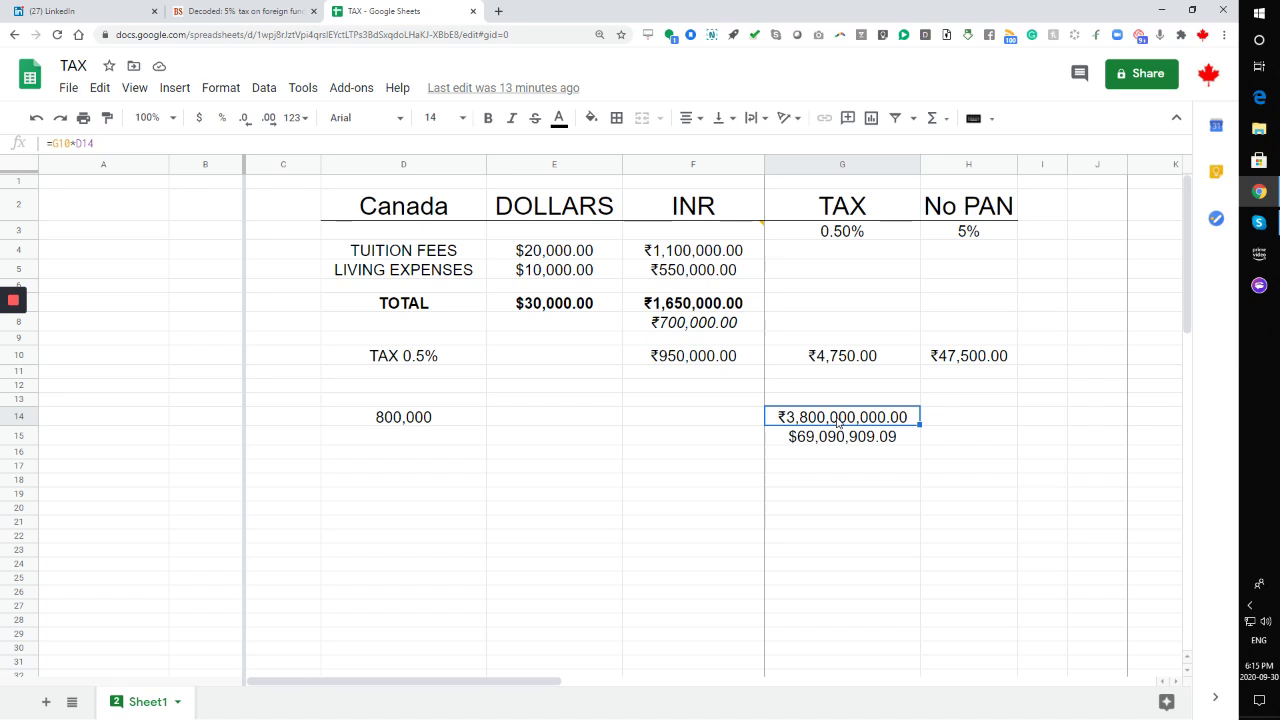
{"action": "left_click", "coordinate": [845, 448]}
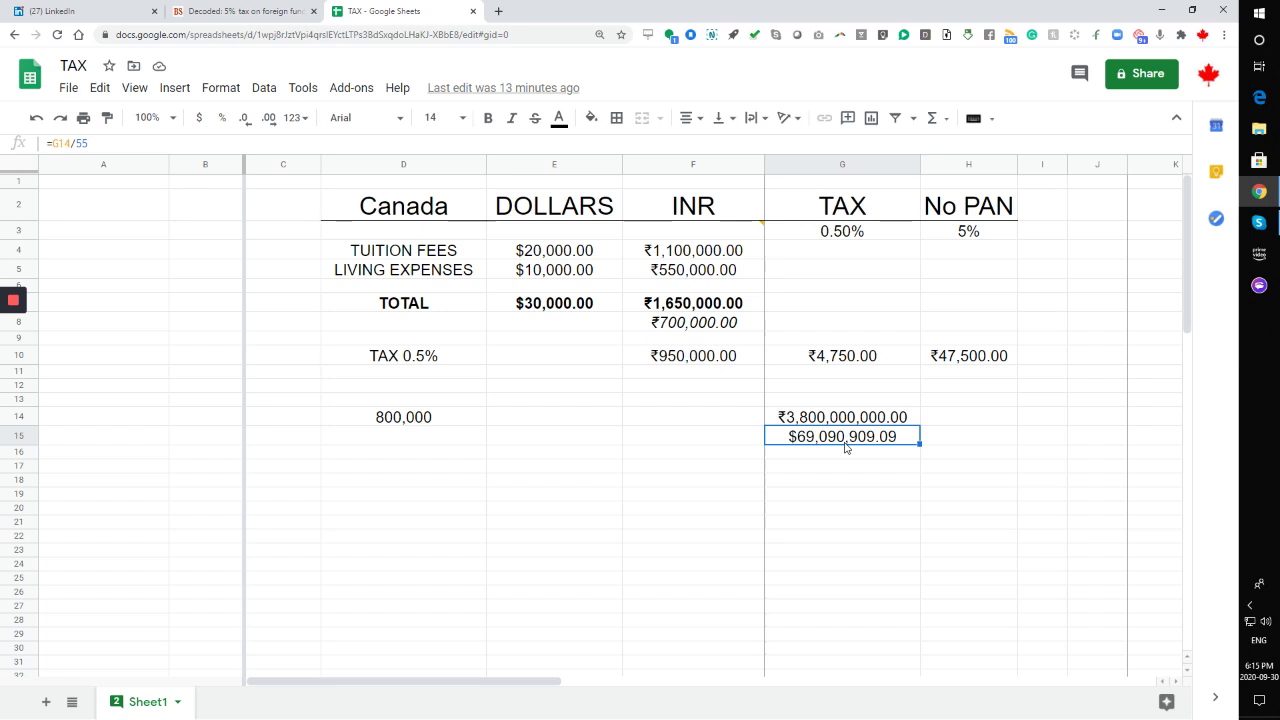
{"action": "left_click", "coordinate": [862, 420]}
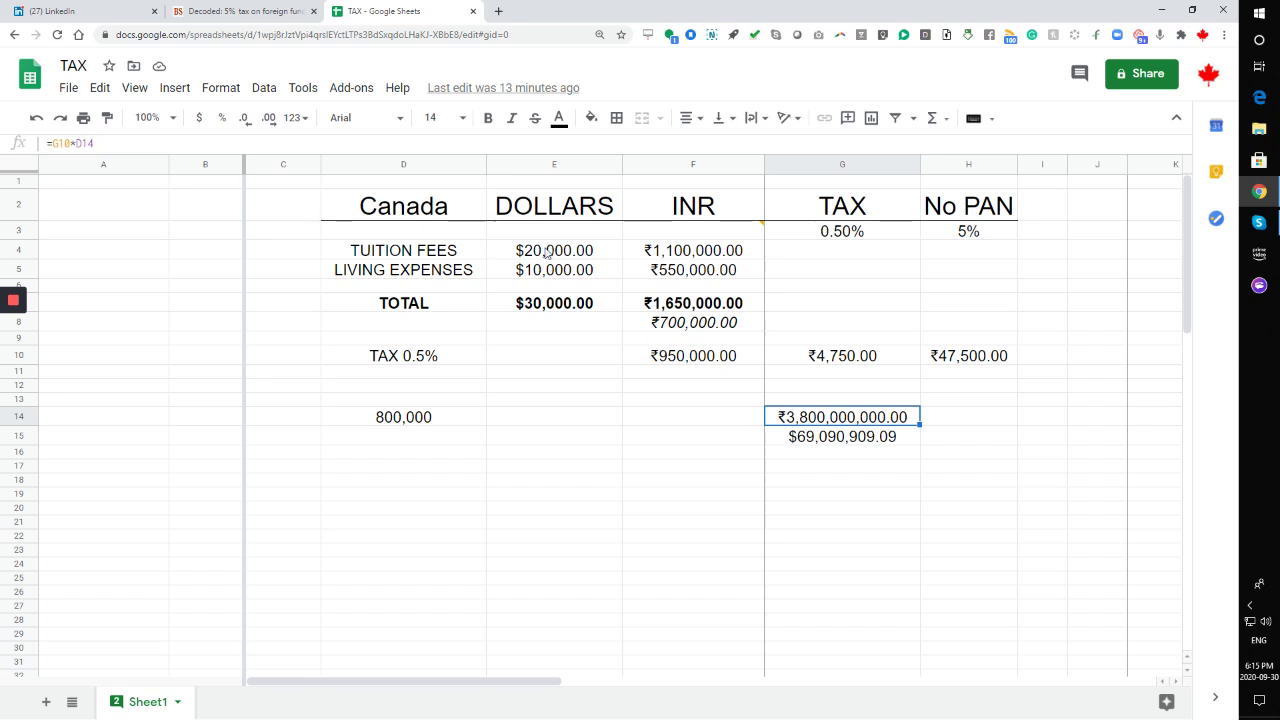
{"action": "mouse_move", "coordinate": [4, 355]}
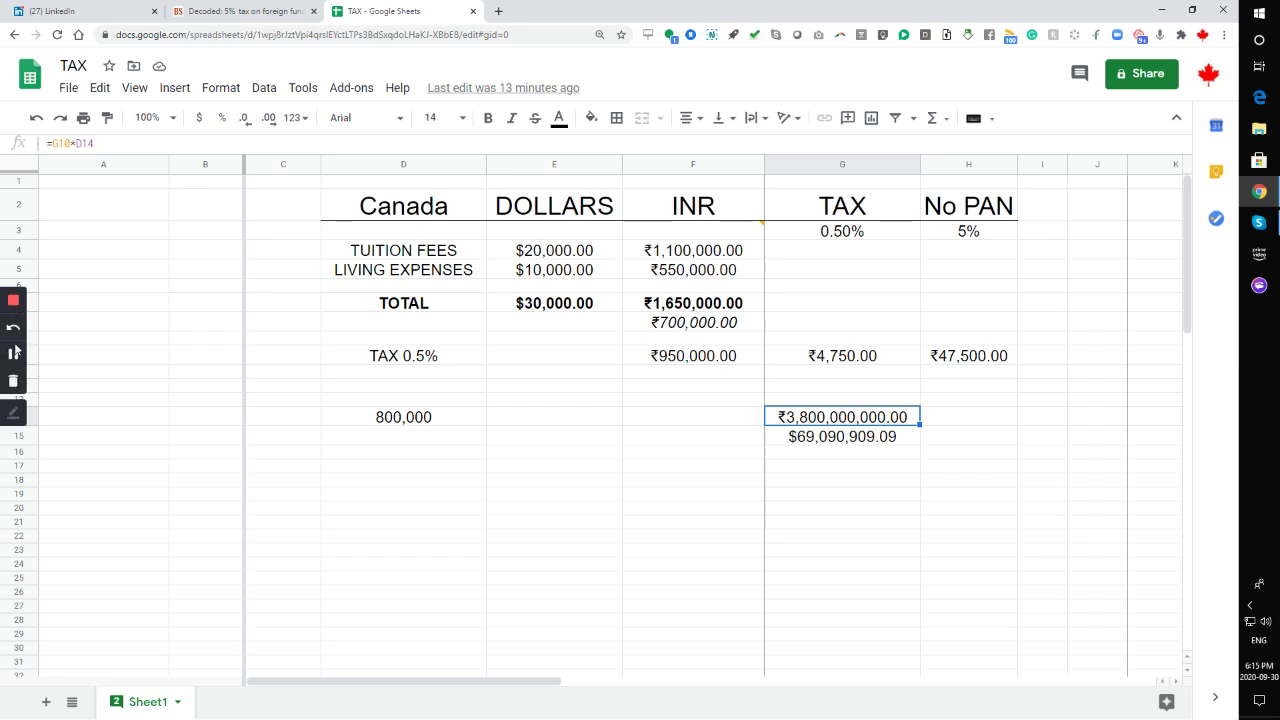
- Set the tuition fees in dollars to 25000 and check the combined tax amounts in rupees and dollars
{"action": "key", "text": "ctrl+z"}
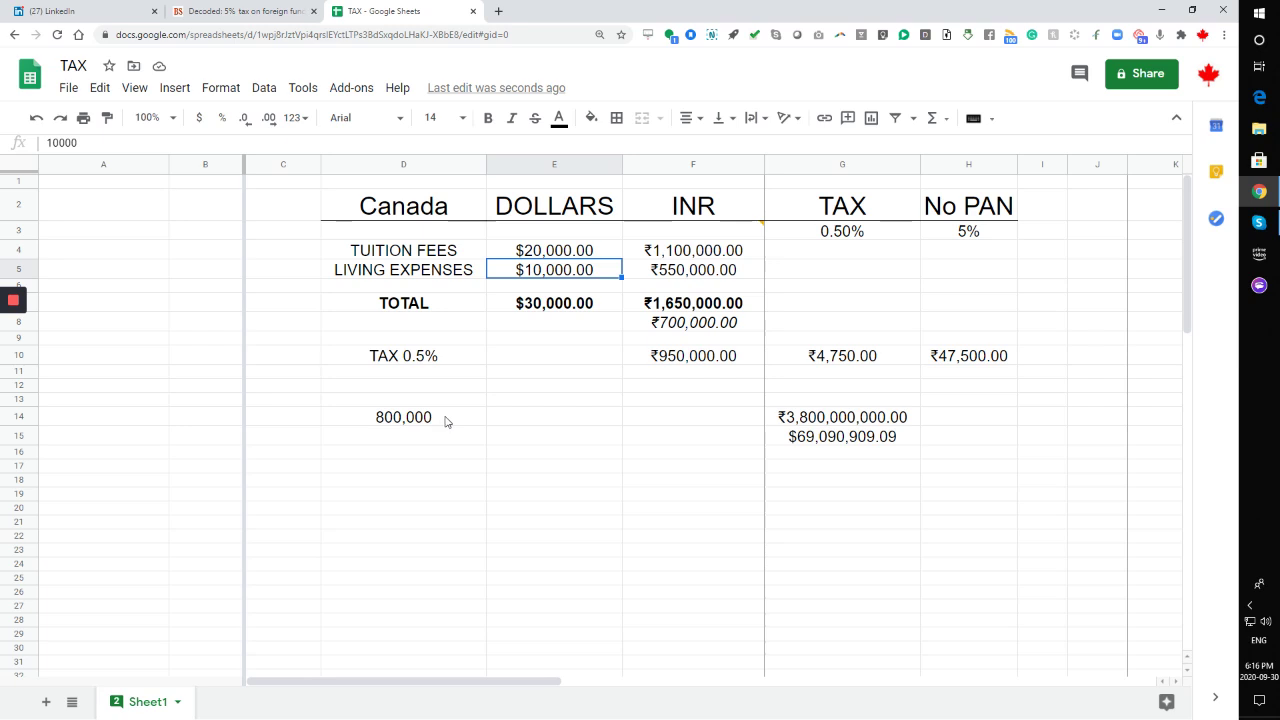
{"action": "left_click", "coordinate": [561, 253]}
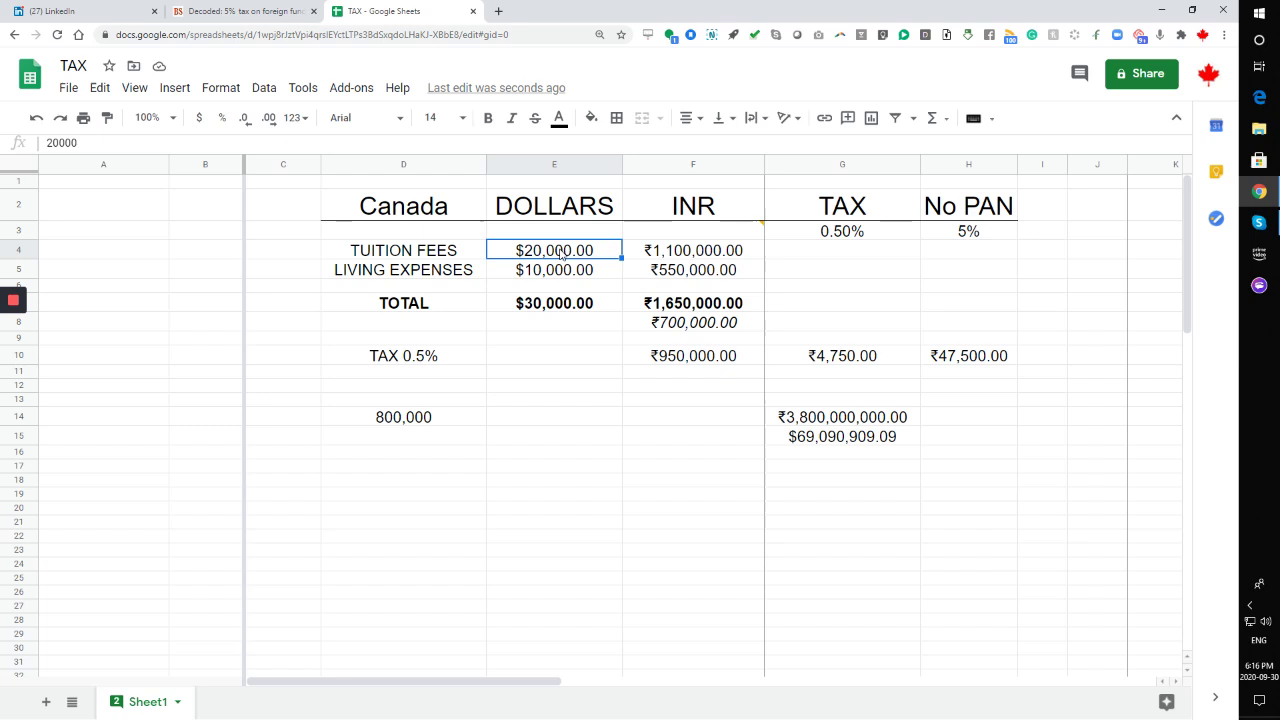
{"action": "type", "text": "25000"}
{"action": "key", "text": "Return"}
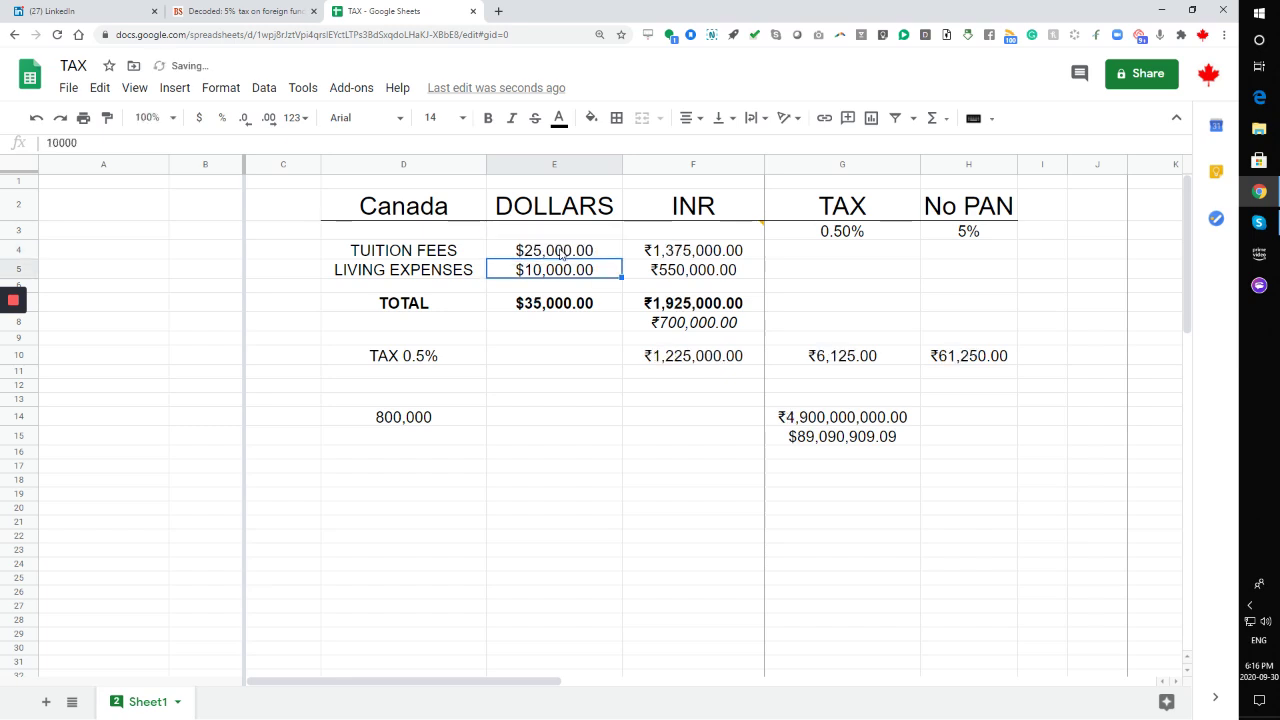
{"action": "left_click", "coordinate": [849, 421]}
{"action": "left_click", "coordinate": [854, 443]}
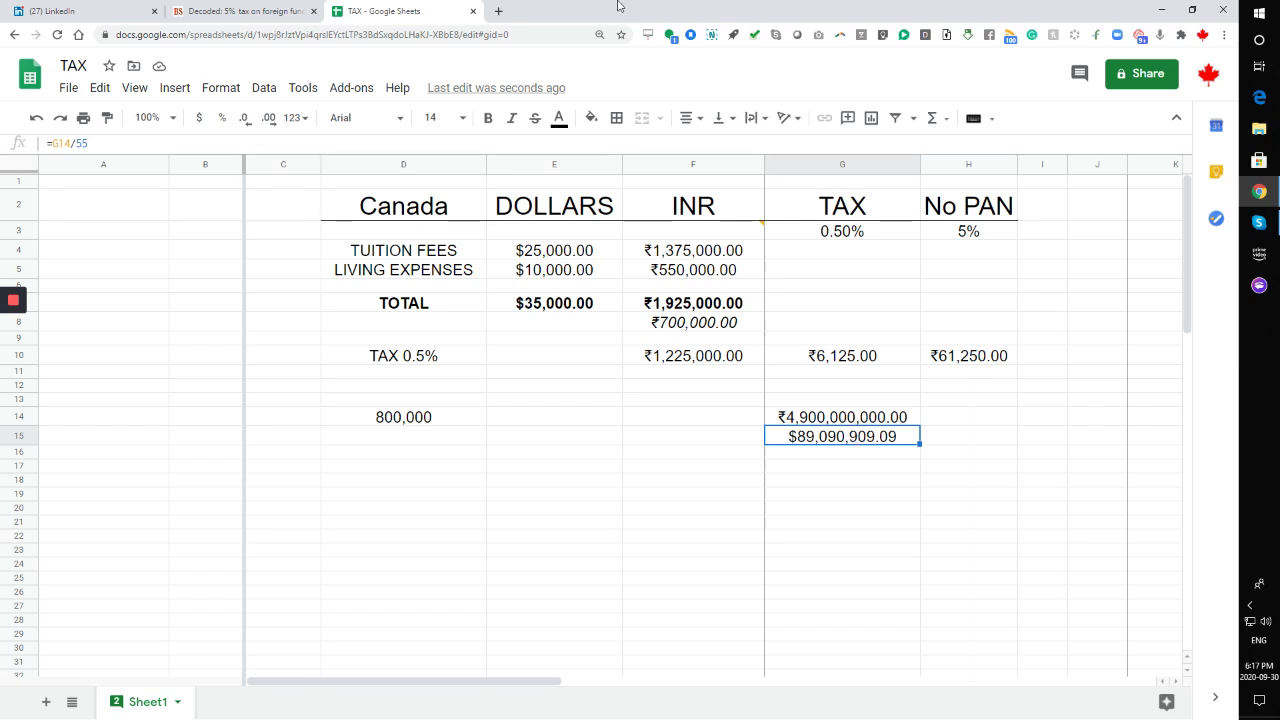
- Switch back to the Business Standard article on foreign fund transfer tax and return to its headline
{"action": "left_click", "coordinate": [256, 11]}
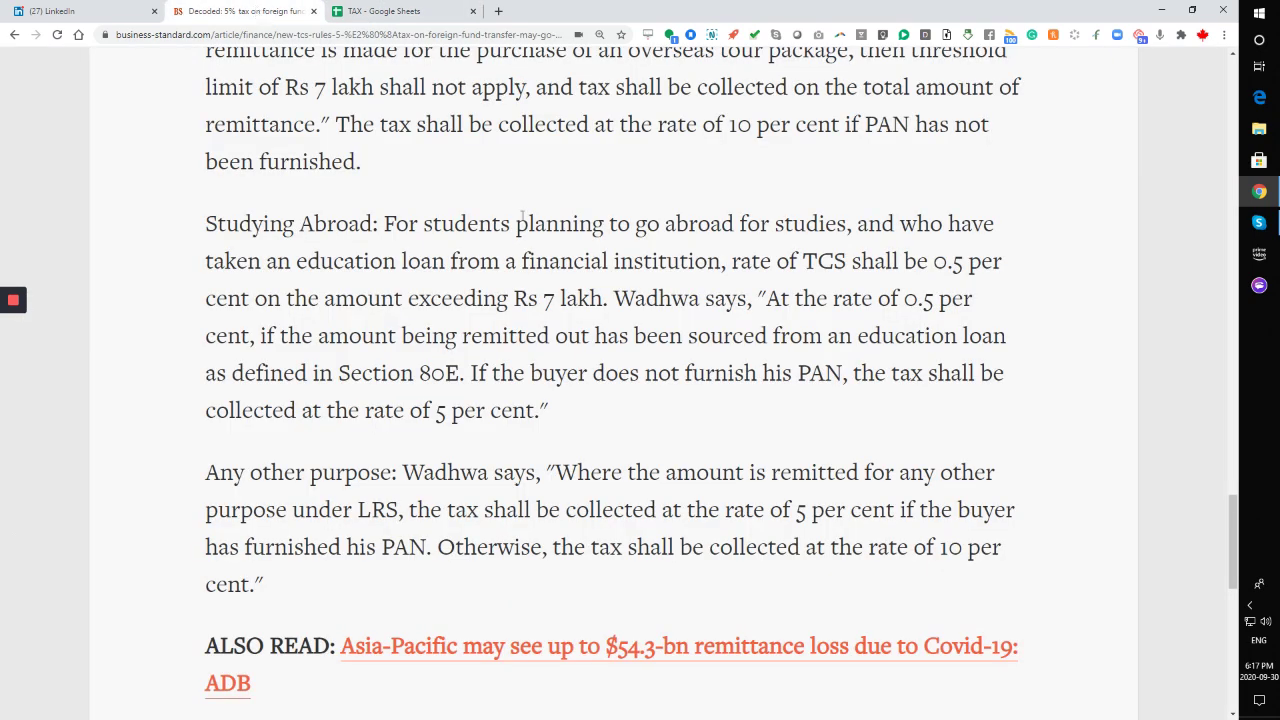
{"action": "scroll", "coordinate": [591, 254], "scroll_direction": "up", "scroll_amount": 15}
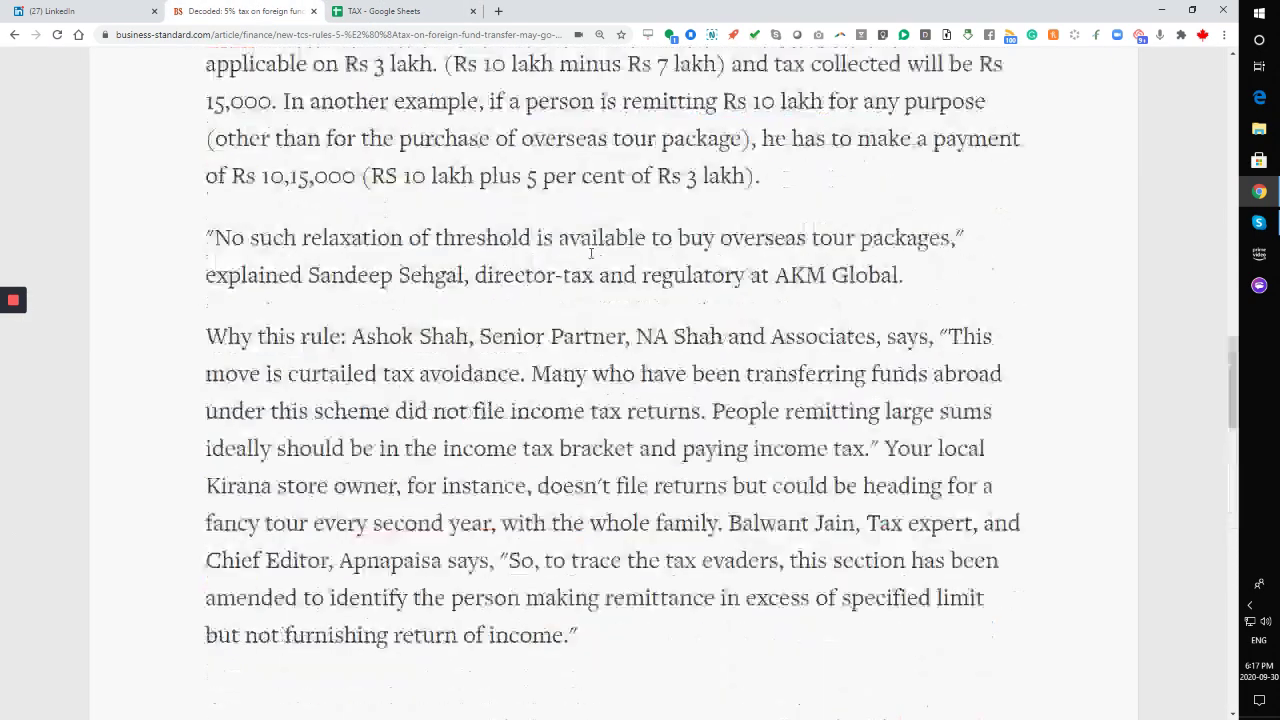
{"action": "scroll", "coordinate": [591, 254], "scroll_direction": "up", "scroll_amount": 10}
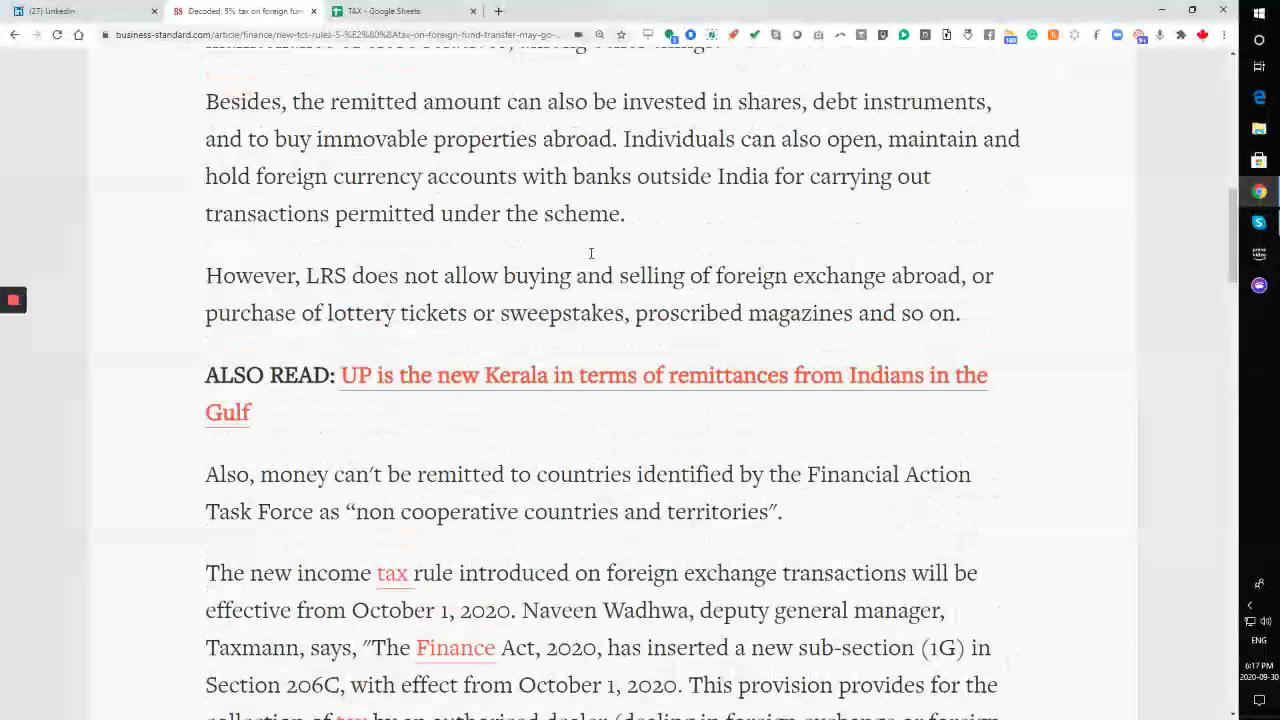
{"action": "scroll", "coordinate": [591, 254], "scroll_direction": "up", "scroll_amount": 6}
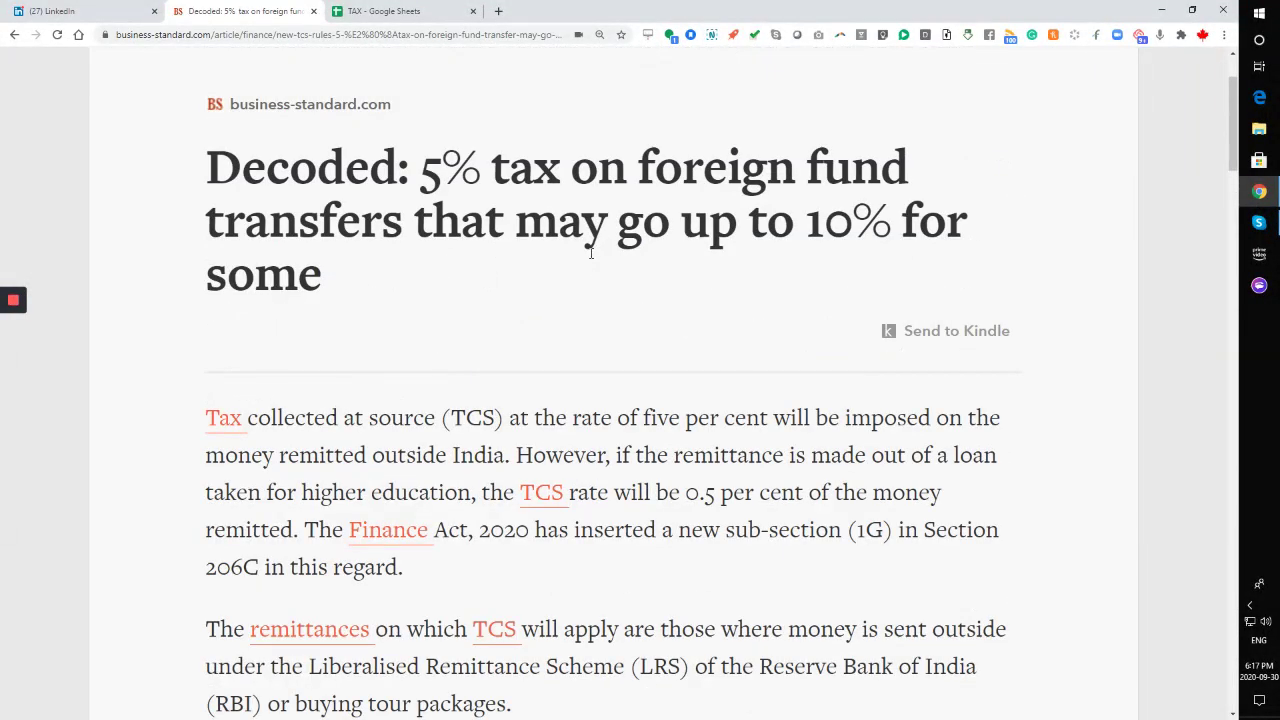
{"action": "scroll", "coordinate": [591, 254], "scroll_direction": "up", "scroll_amount": 2}
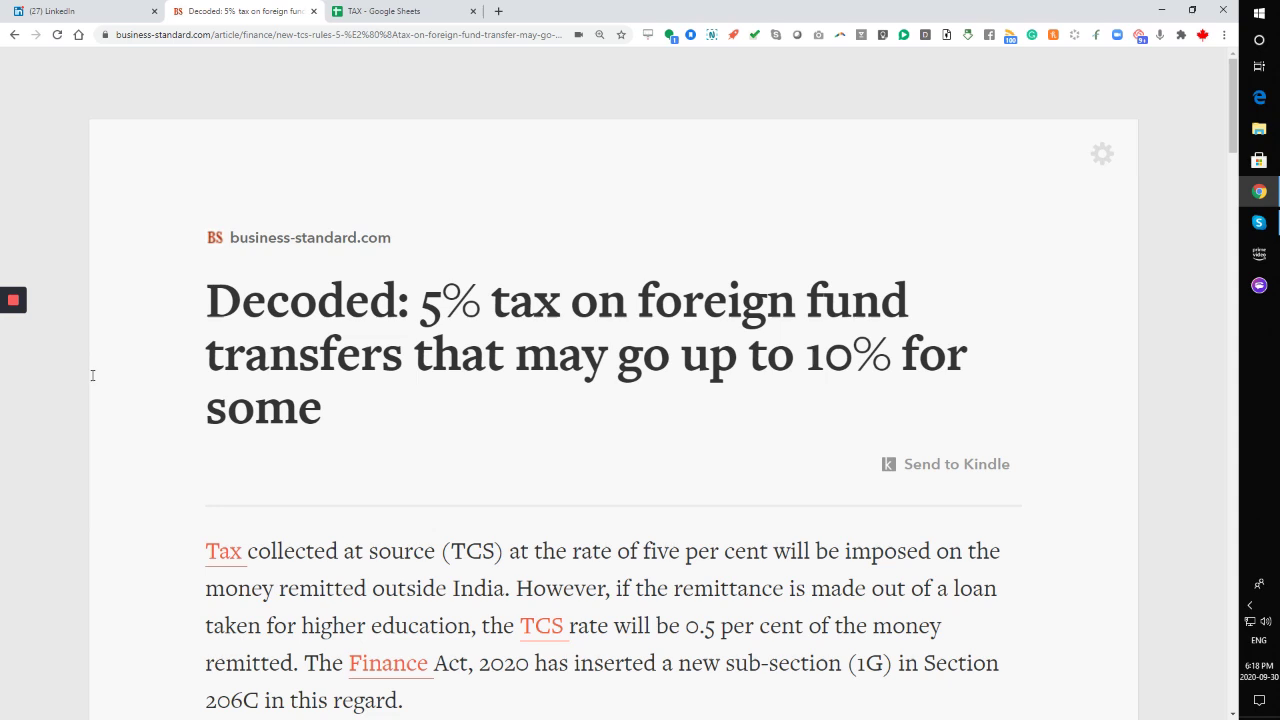
{"action": "mouse_move", "coordinate": [13, 301]}
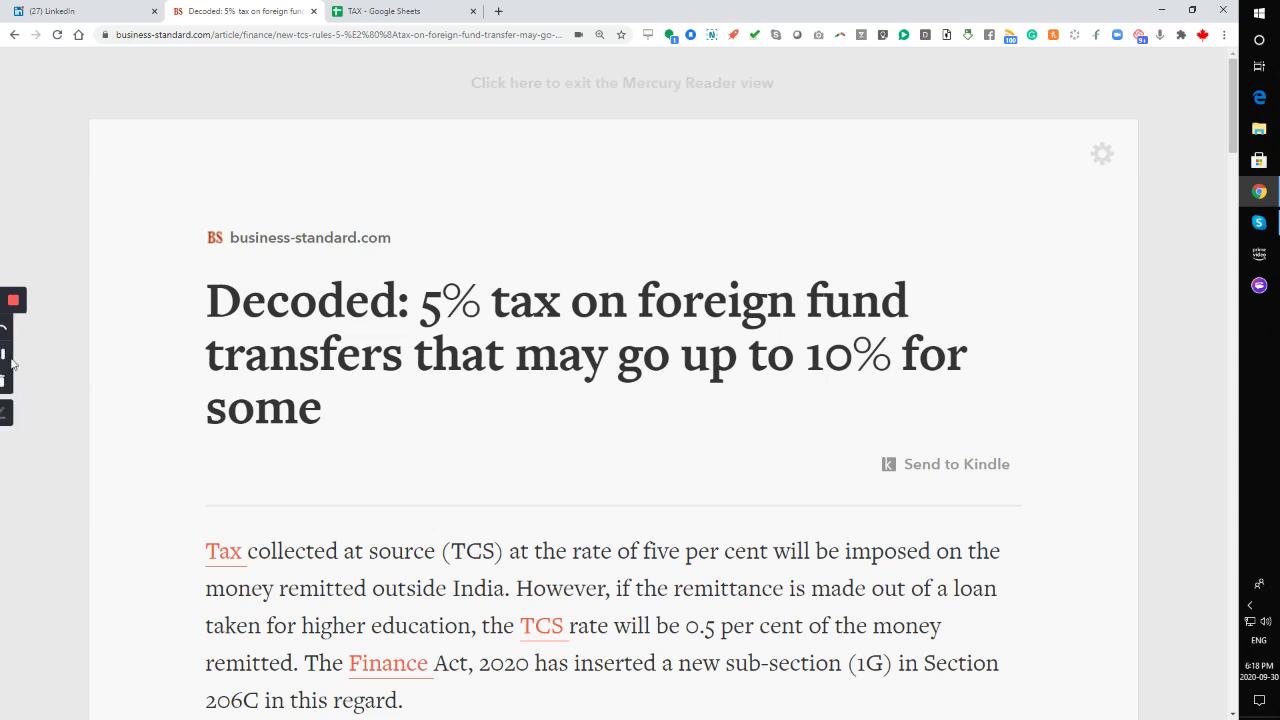